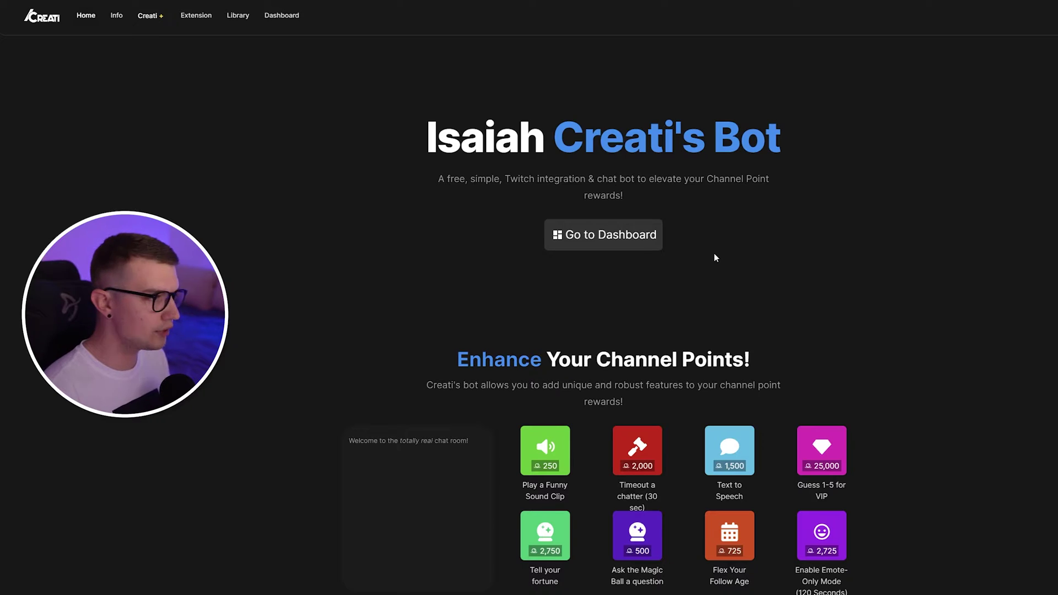
Open the Creati's Bot dashboard and check the 0/15 video & sound and 0/55,000 TTS limits
{"action": "left_click", "coordinate": [590, 239]}
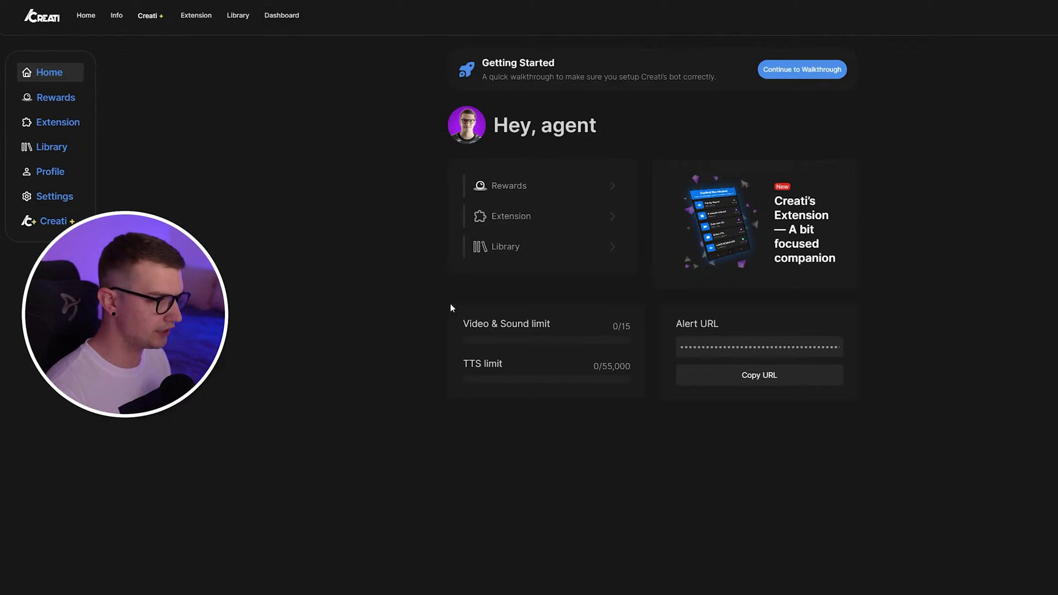
{"action": "left_click_drag", "start_coordinate": [461, 368], "coordinate": [502, 368]}
{"action": "left_click", "coordinate": [523, 372]}
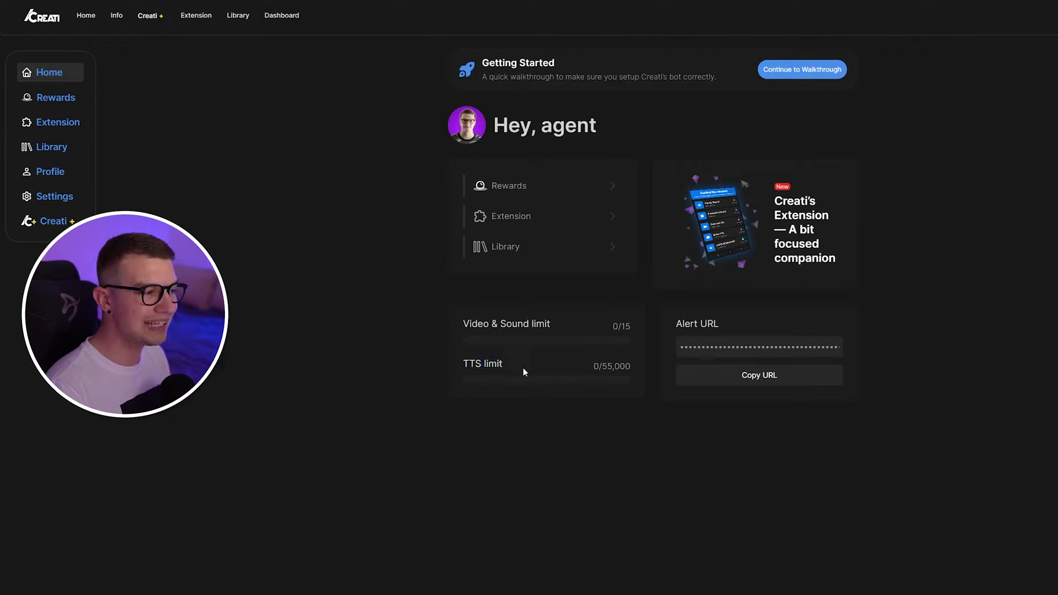
Go to the Extension section and install Creati's Extension on Twitch
{"action": "left_click", "coordinate": [41, 126]}
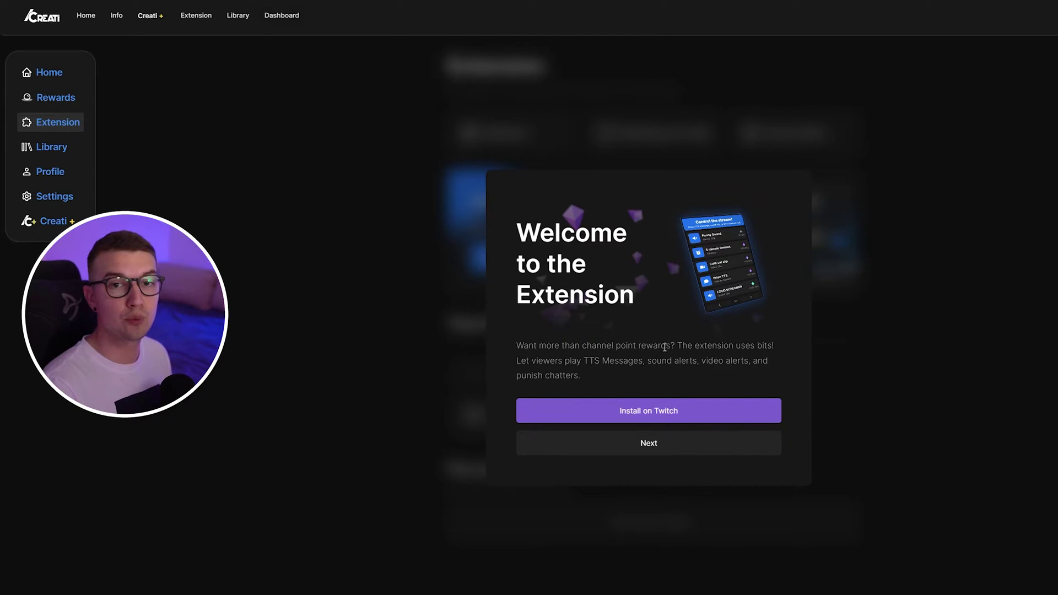
{"action": "left_click", "coordinate": [635, 417]}
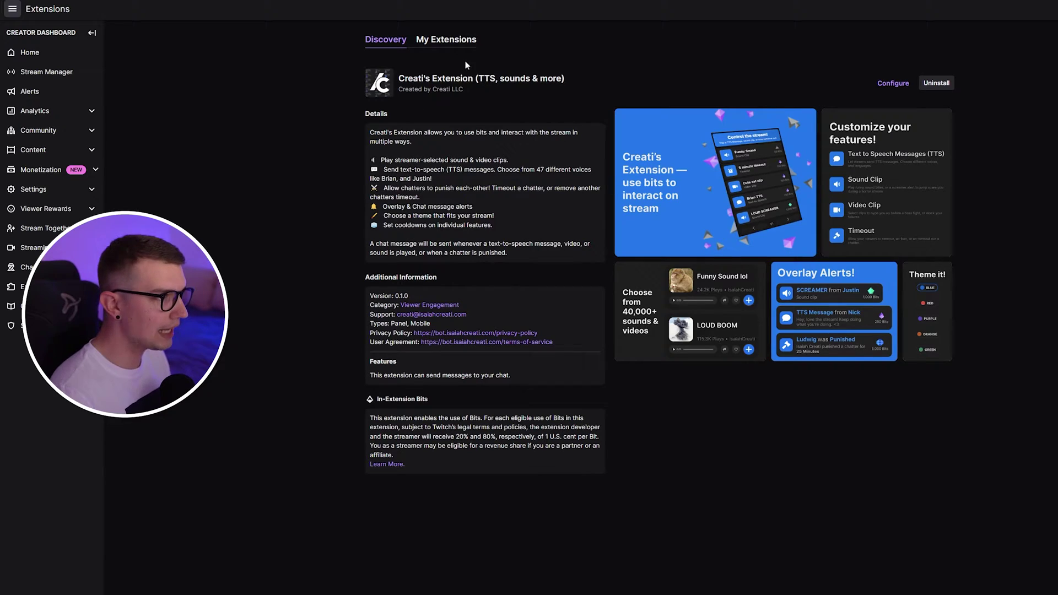
Review the My Extensions list and activation slots, confirming Creati's Extension is active as Panel 3
{"action": "left_click", "coordinate": [433, 45]}
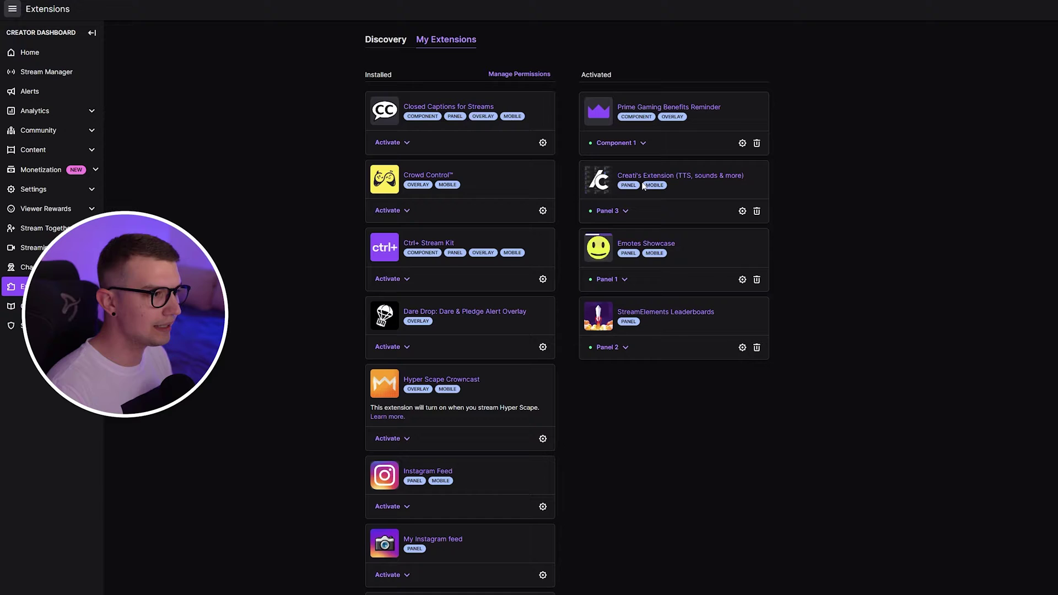
{"action": "left_click", "coordinate": [386, 211]}
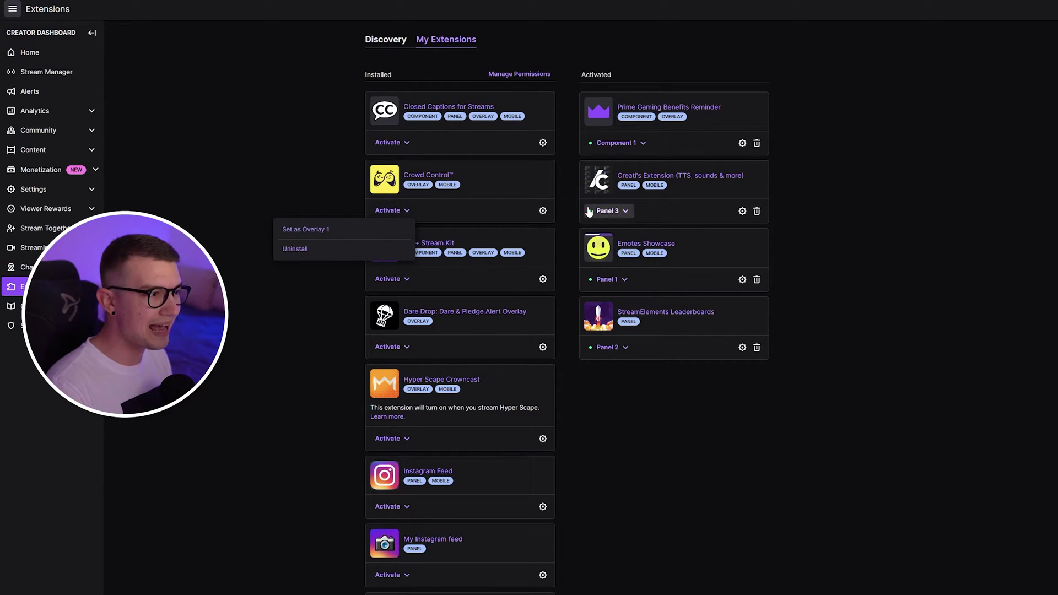
{"action": "left_click", "coordinate": [647, 207]}
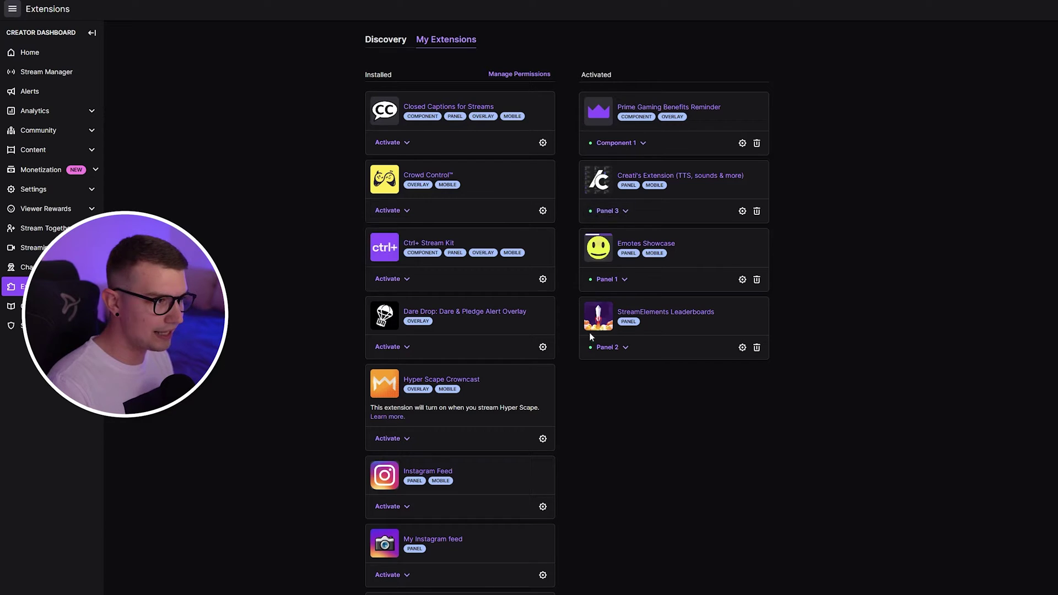
{"action": "left_click", "coordinate": [388, 142]}
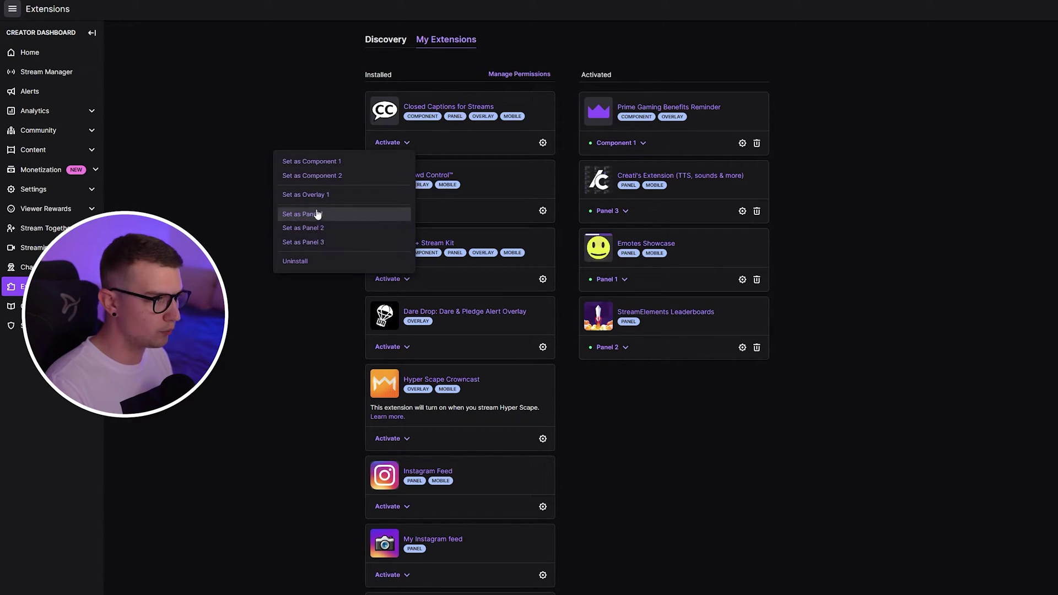
{"action": "left_click", "coordinate": [607, 211]}
{"action": "left_click", "coordinate": [607, 211]}
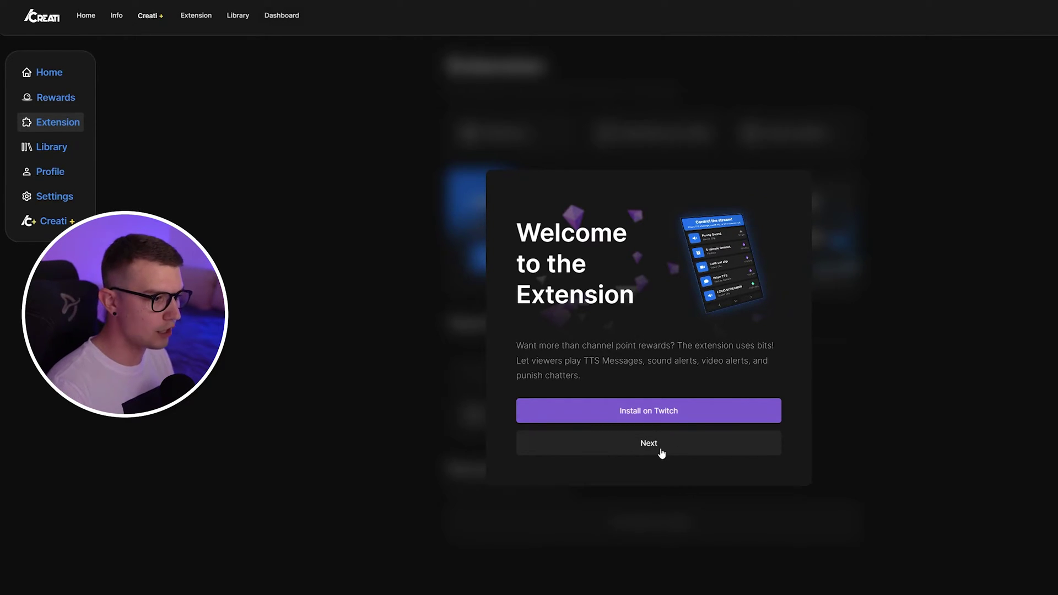
Step through the intro's alerts, customisation, theme and Discord pages, then finish it
{"action": "left_click", "coordinate": [628, 447]}
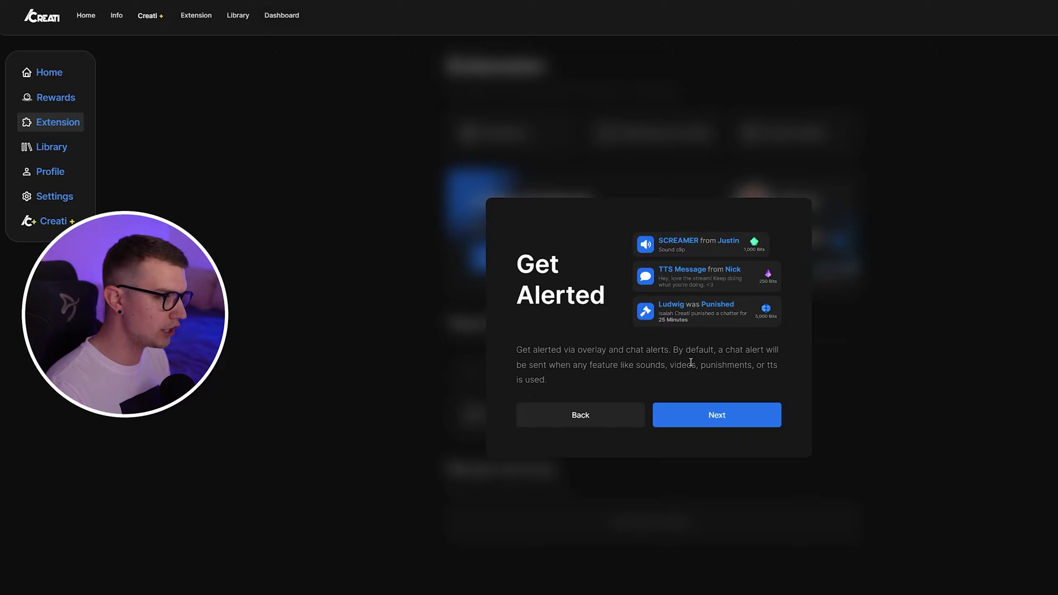
{"action": "left_click", "coordinate": [715, 419]}
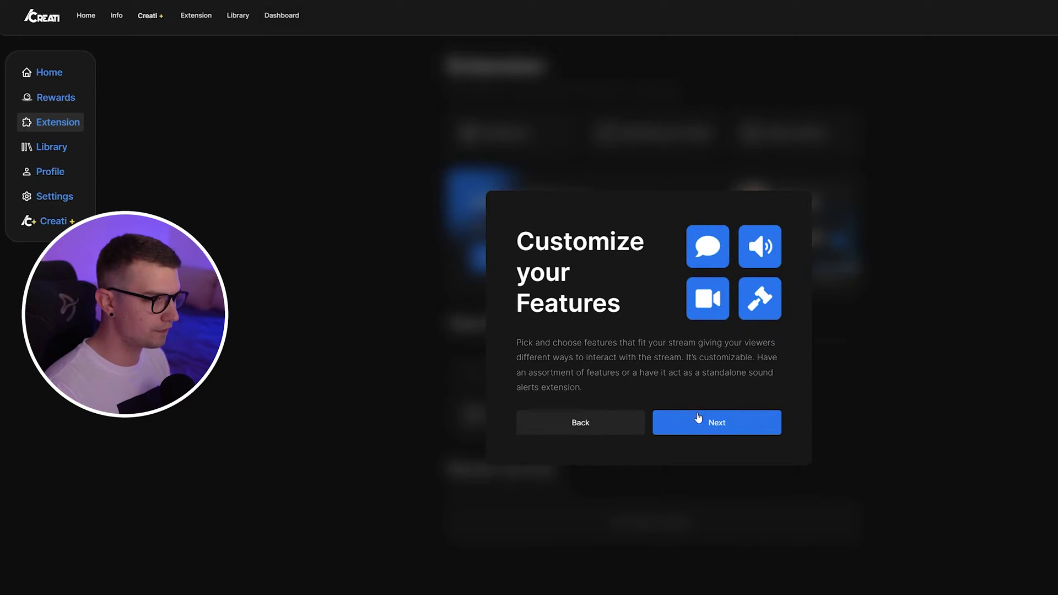
{"action": "left_click", "coordinate": [708, 427]}
{"action": "left_click", "coordinate": [685, 416]}
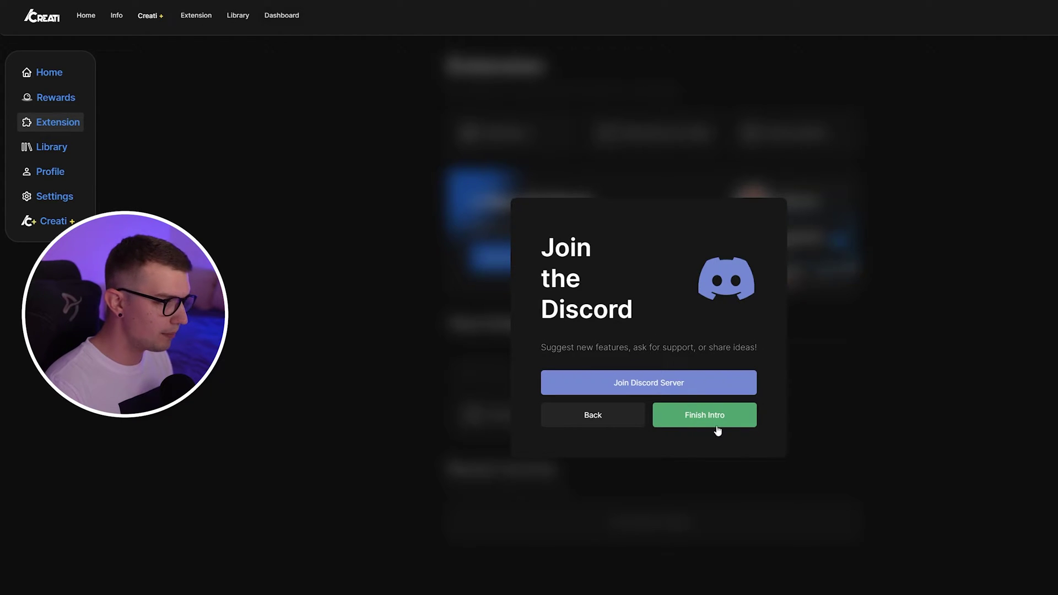
{"action": "left_click", "coordinate": [693, 418]}
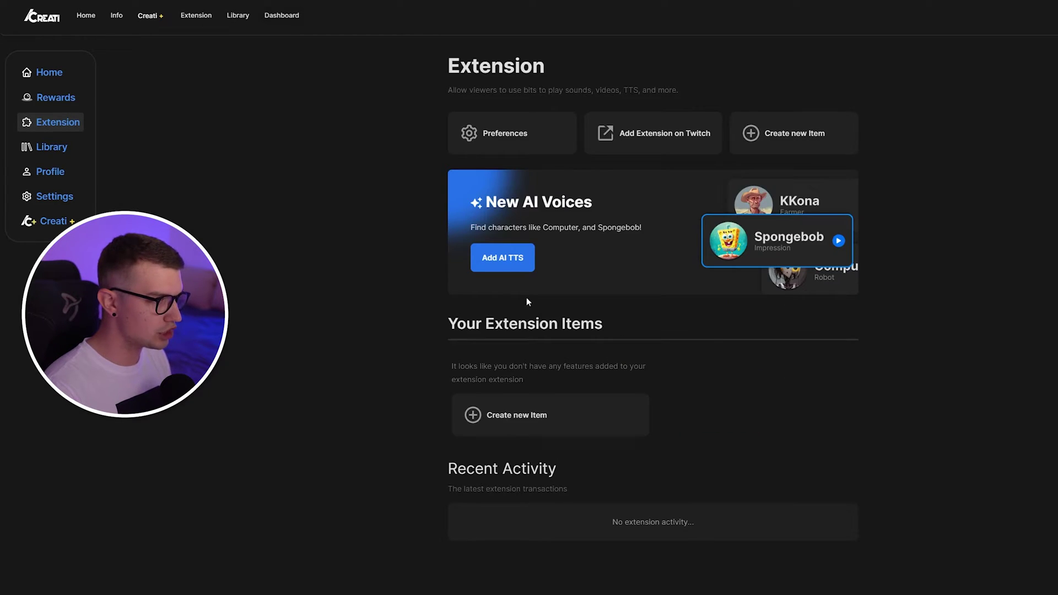
Start a new AI TTS item and browse voices like Michael Scott, Spongebob and GLaDOS
{"action": "left_click", "coordinate": [503, 261]}
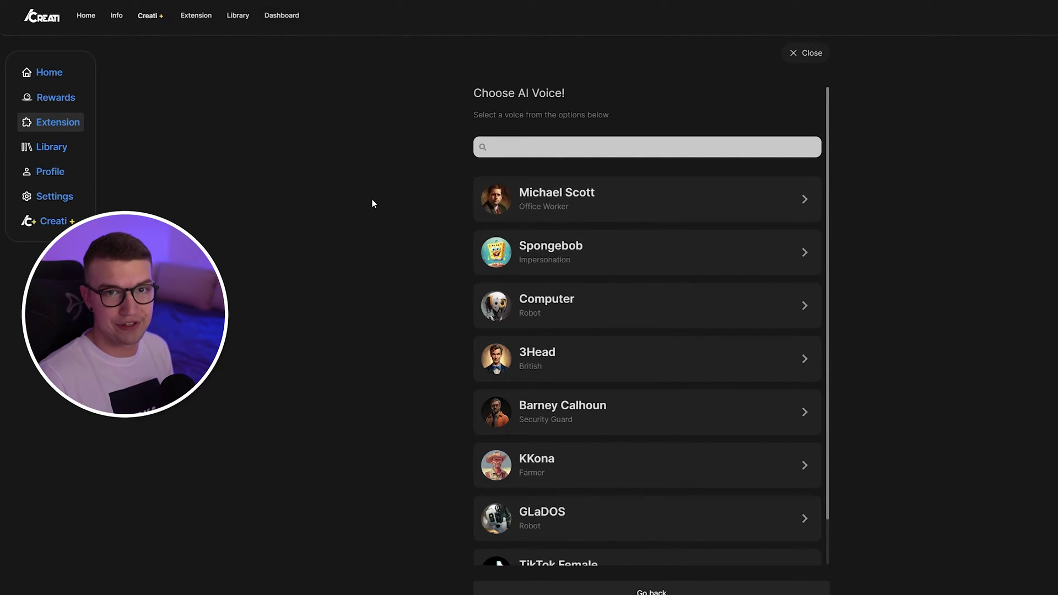
{"action": "scroll", "coordinate": [668, 326], "scroll_direction": "down", "scroll_amount": 2}
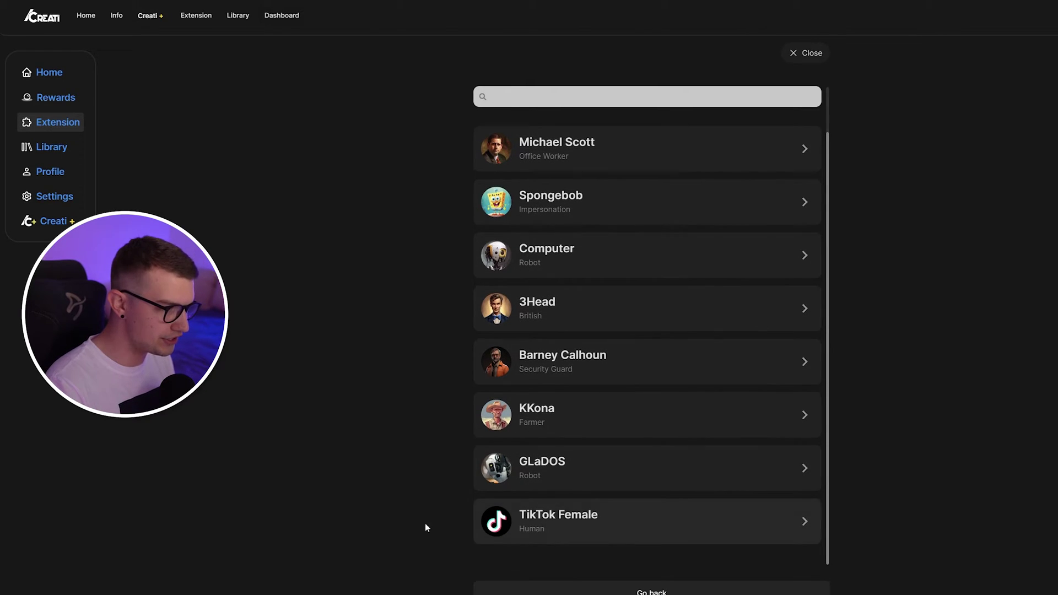
{"action": "scroll", "coordinate": [557, 487], "scroll_direction": "up", "scroll_amount": 2}
{"action": "scroll", "coordinate": [557, 487], "scroll_direction": "down", "scroll_amount": 2}
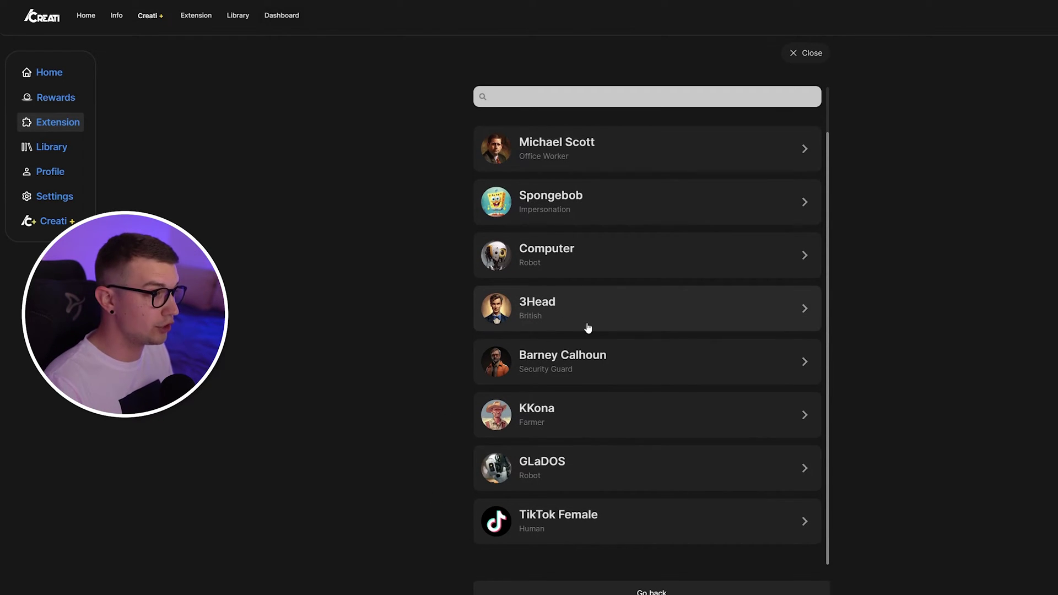
{"action": "scroll", "coordinate": [539, 278], "scroll_direction": "up", "scroll_amount": 1}
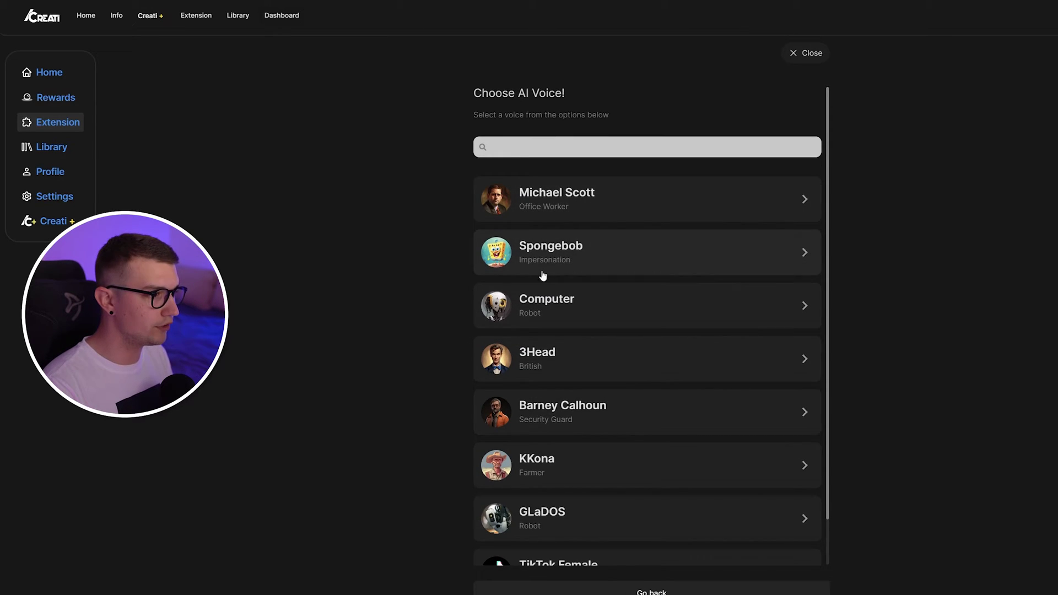
Pick the Spongebob voice with a 500-character limit and add it as a feature
{"action": "left_click", "coordinate": [559, 259]}
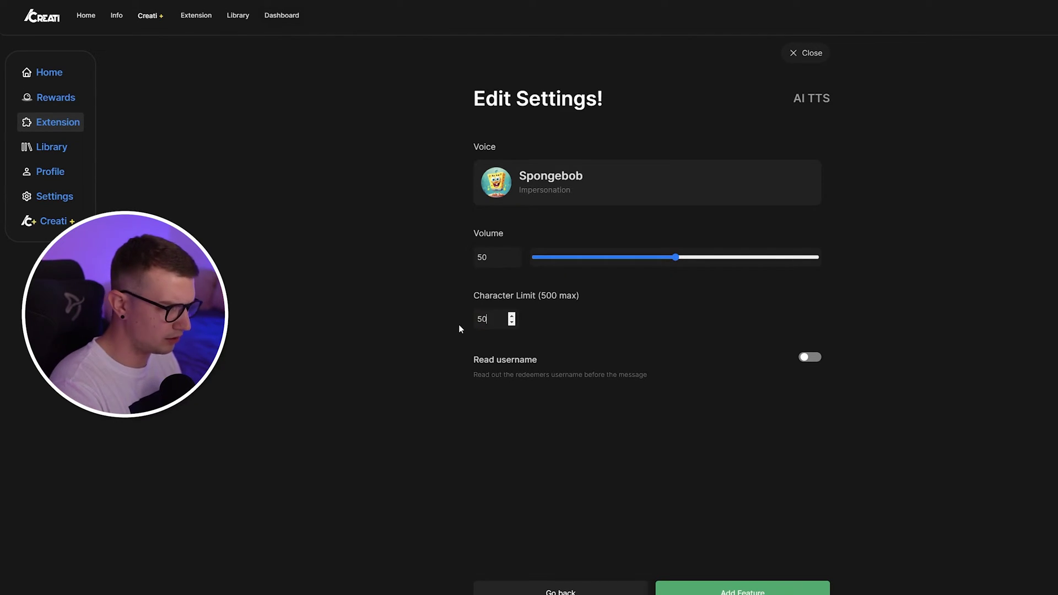
{"action": "type", "text": "0"}
{"action": "left_click", "coordinate": [460, 328]}
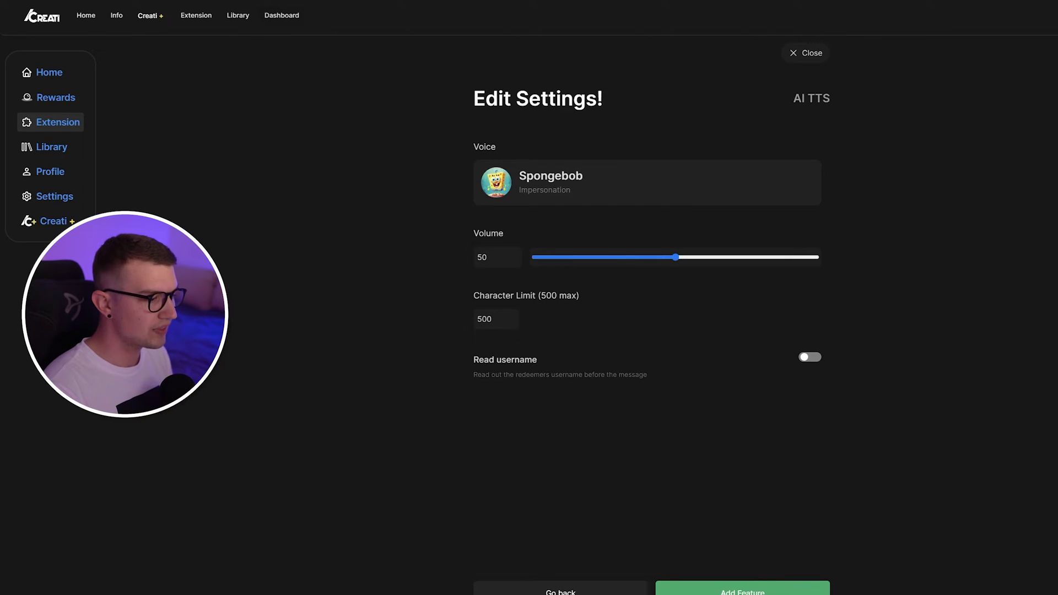
{"action": "left_click", "coordinate": [742, 590]}
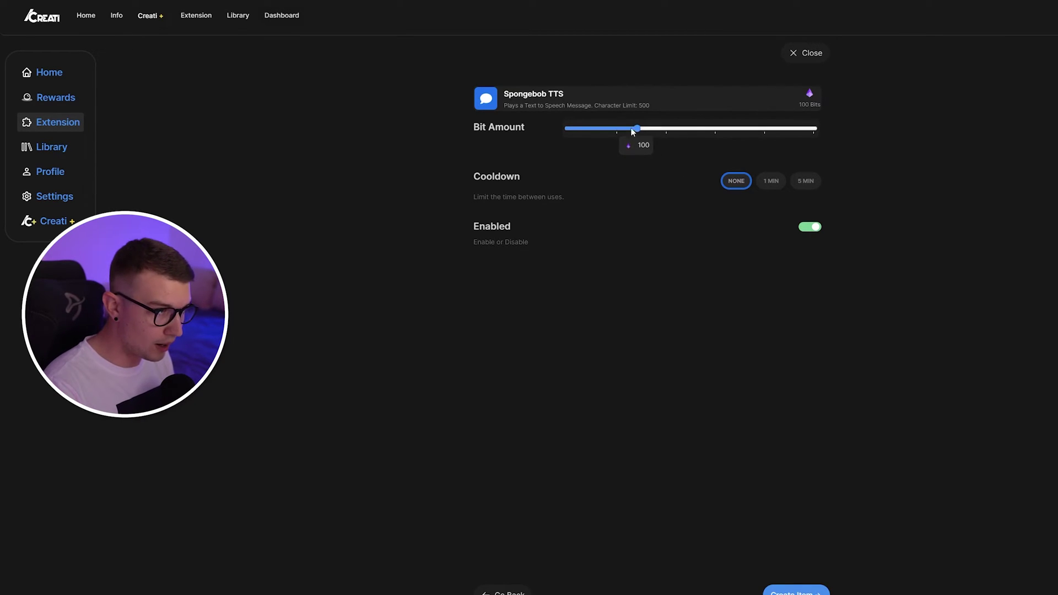
Price the Spongebob TTS item at 5 Bits with no cooldown and create it
{"action": "left_click_drag", "start_coordinate": [634, 129], "coordinate": [568, 130]}
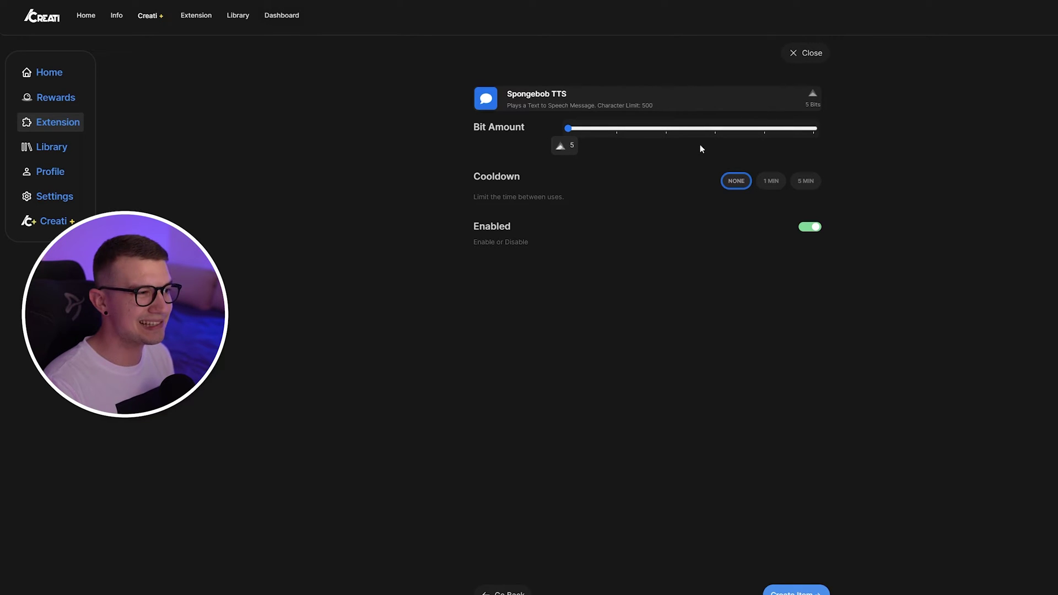
{"action": "left_click_drag", "start_coordinate": [569, 130], "coordinate": [503, 139]}
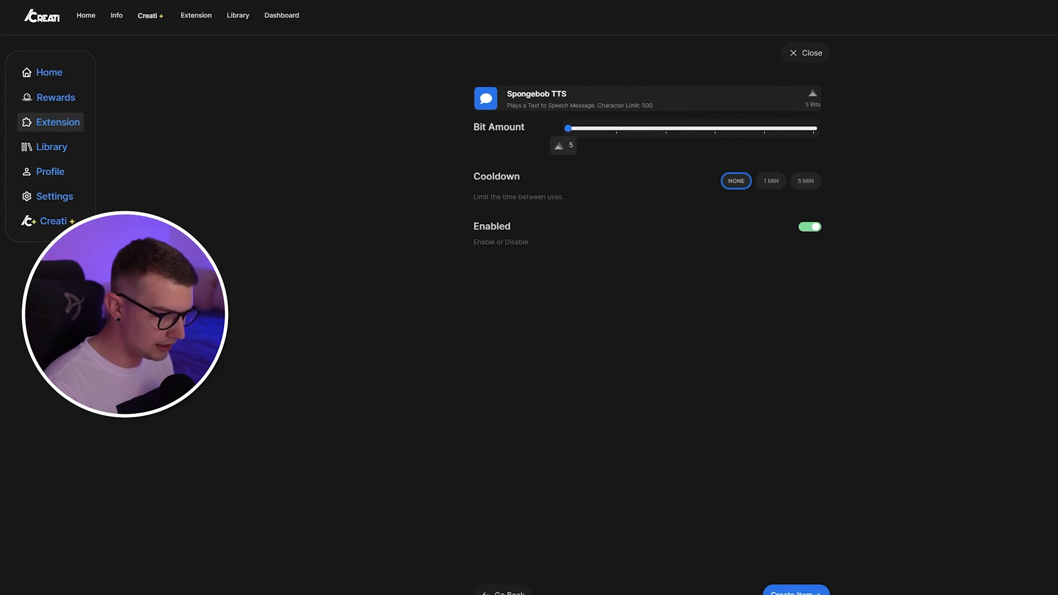
{"action": "left_click", "coordinate": [806, 592]}
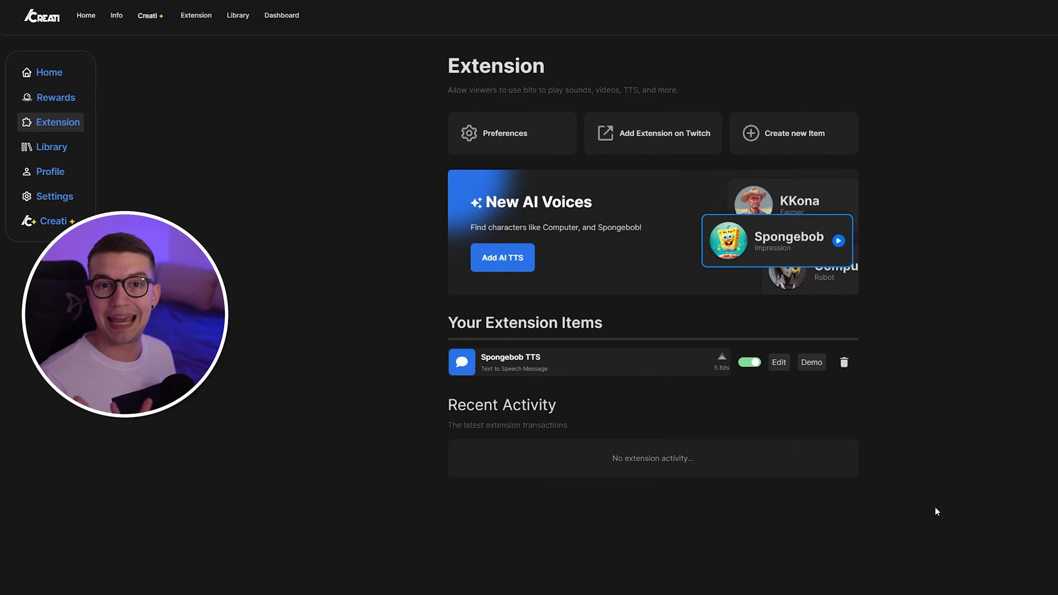
Add a Michael Scott AI TTS item with a 500-character limit, priced at 5 Bits
{"action": "left_click", "coordinate": [500, 256]}
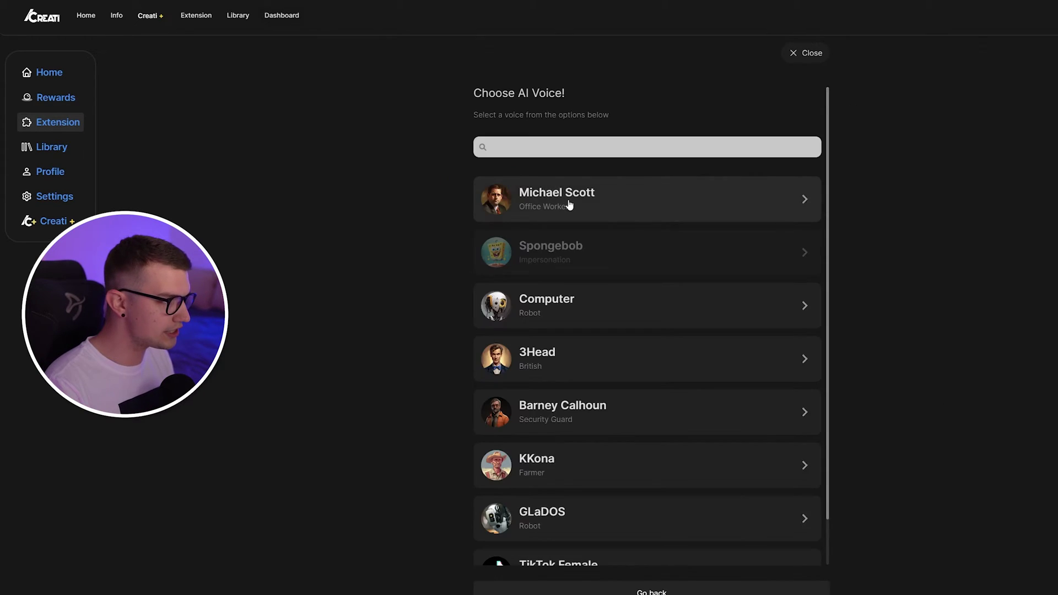
{"action": "left_click", "coordinate": [567, 203]}
{"action": "left_click_drag", "start_coordinate": [508, 319], "coordinate": [412, 315]}
{"action": "type", "text": "500"}
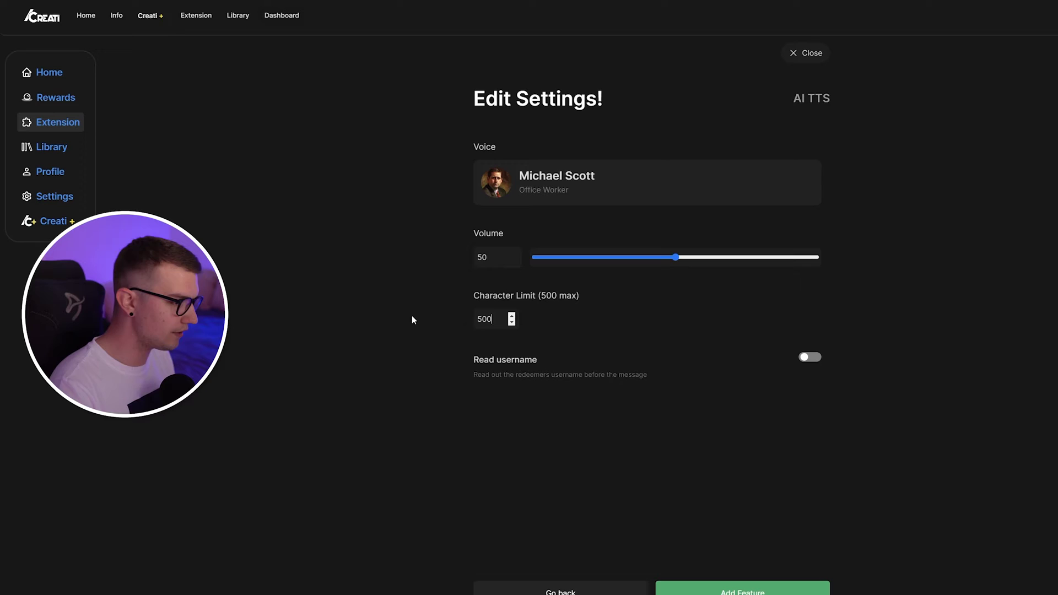
{"action": "key", "text": "Return"}
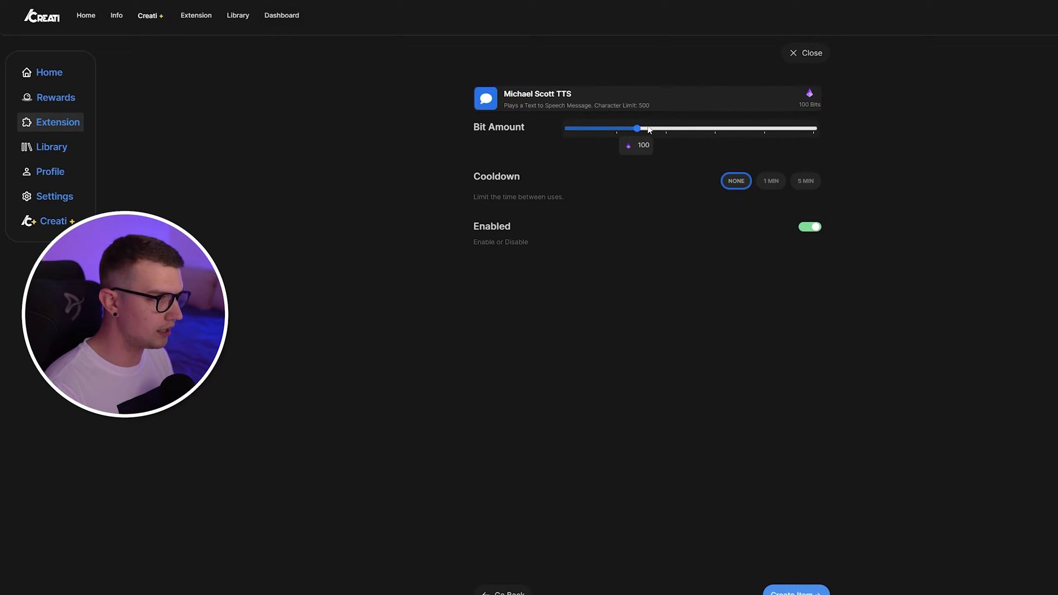
{"action": "left_click_drag", "start_coordinate": [637, 128], "coordinate": [475, 135]}
{"action": "left_click", "coordinate": [795, 591]}
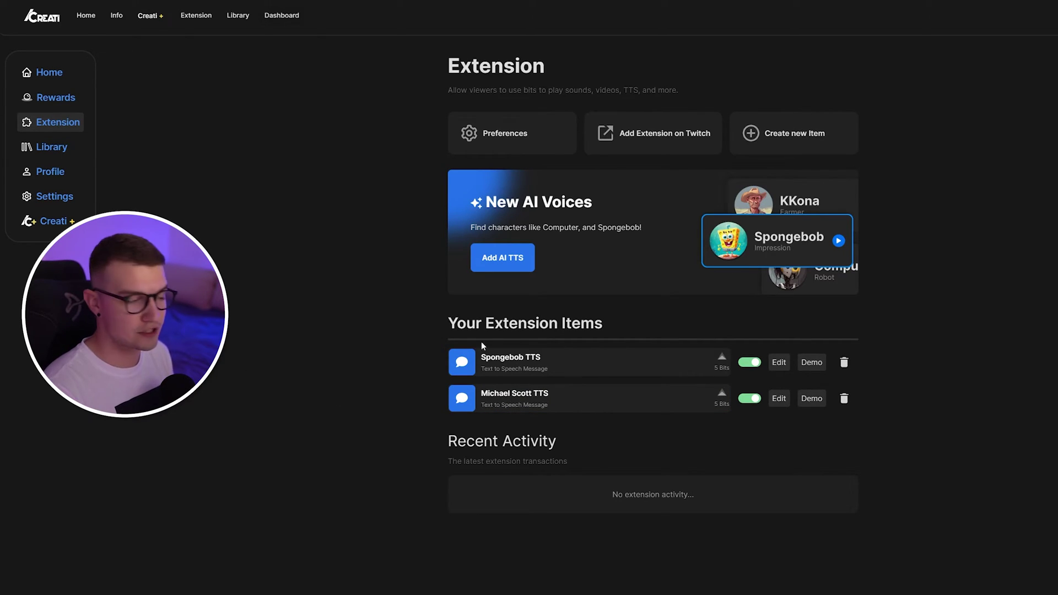
{"action": "left_click", "coordinate": [798, 133]}
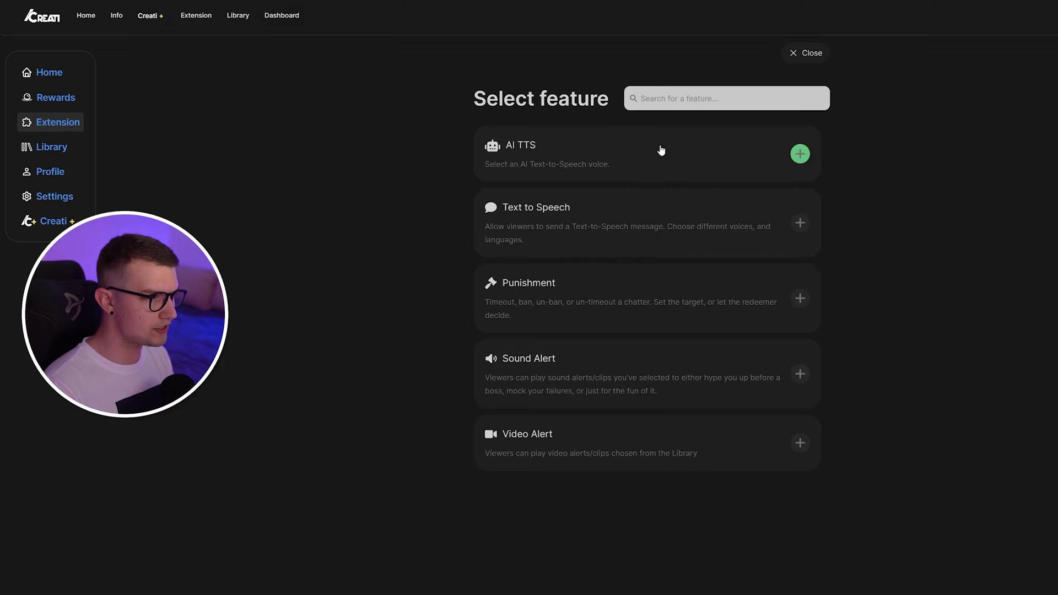
{"action": "left_click", "coordinate": [794, 53]}
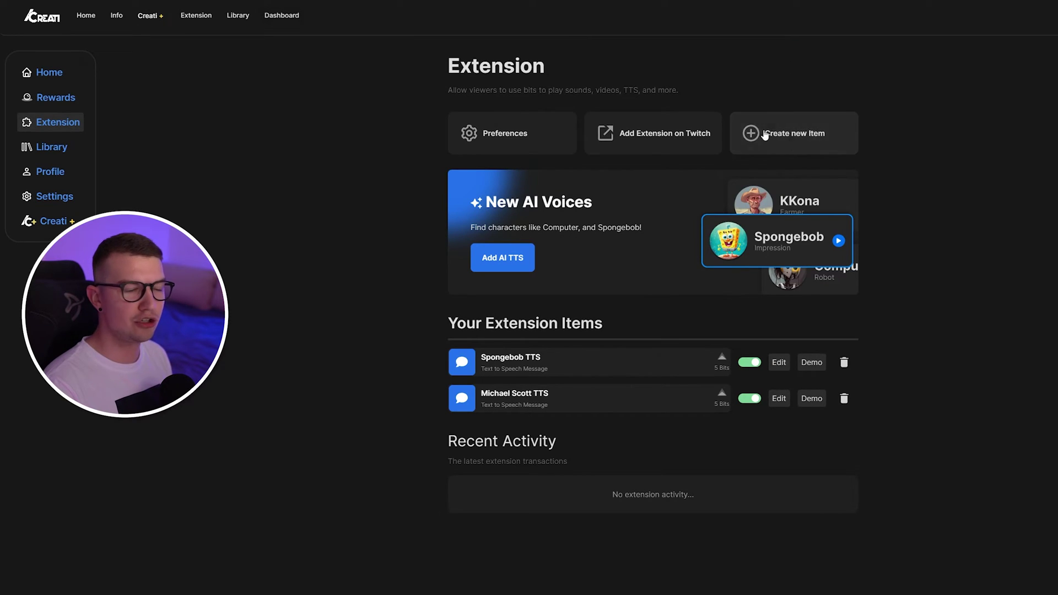
{"action": "left_click", "coordinate": [797, 141]}
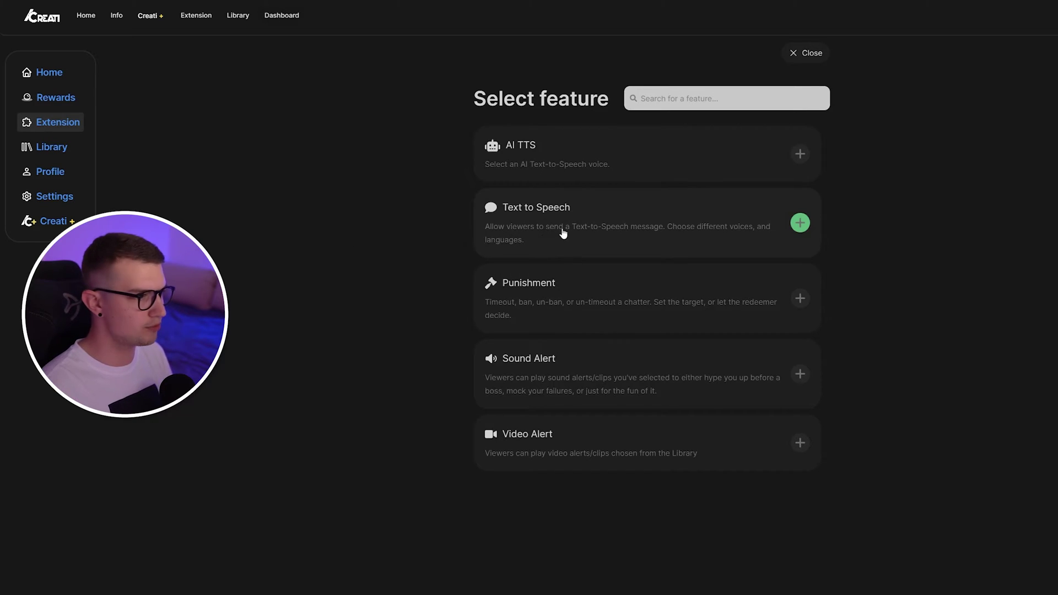
{"action": "left_click", "coordinate": [804, 53]}
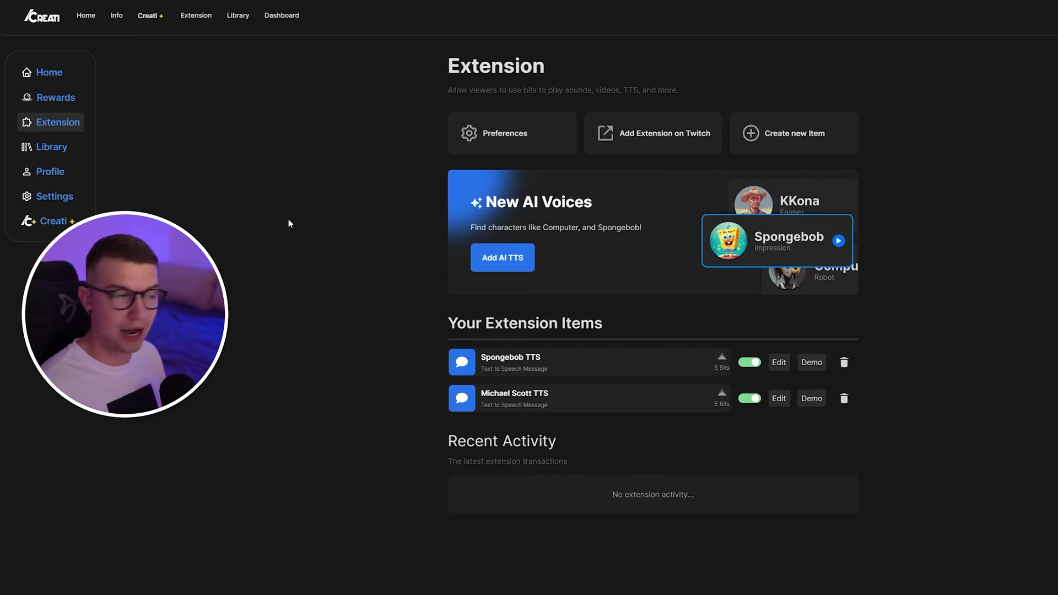
Return to the Home dashboard and copy its Alert URL
{"action": "left_click", "coordinate": [50, 80]}
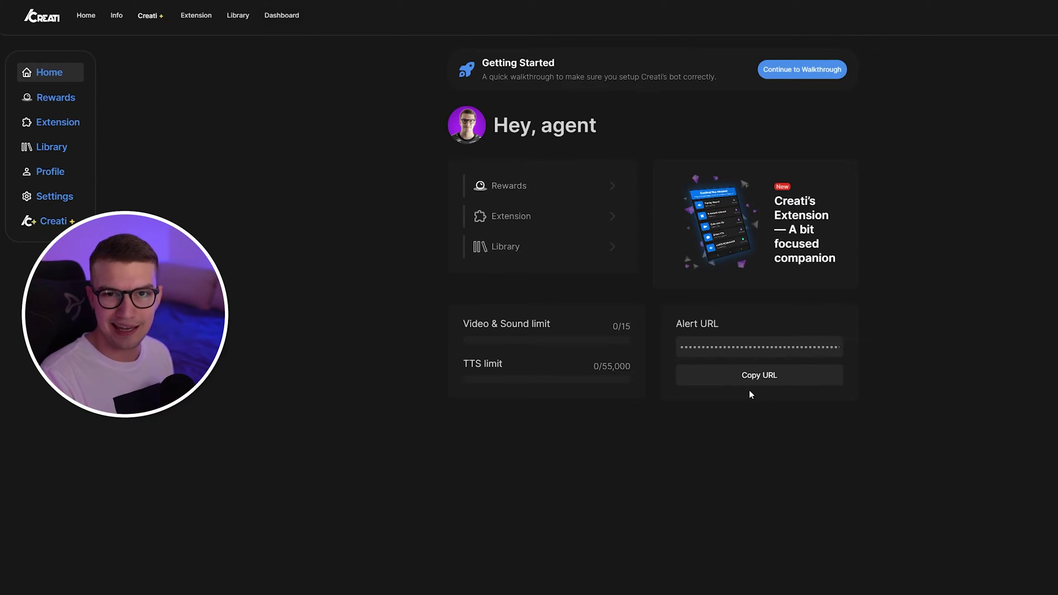
{"action": "left_click", "coordinate": [747, 374]}
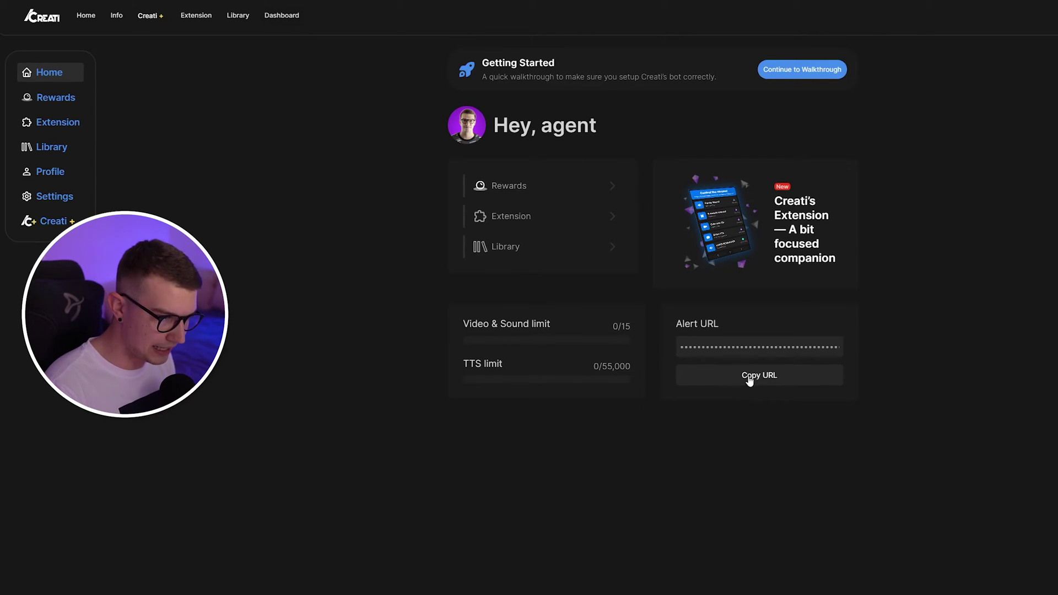
{"action": "left_click", "coordinate": [708, 378]}
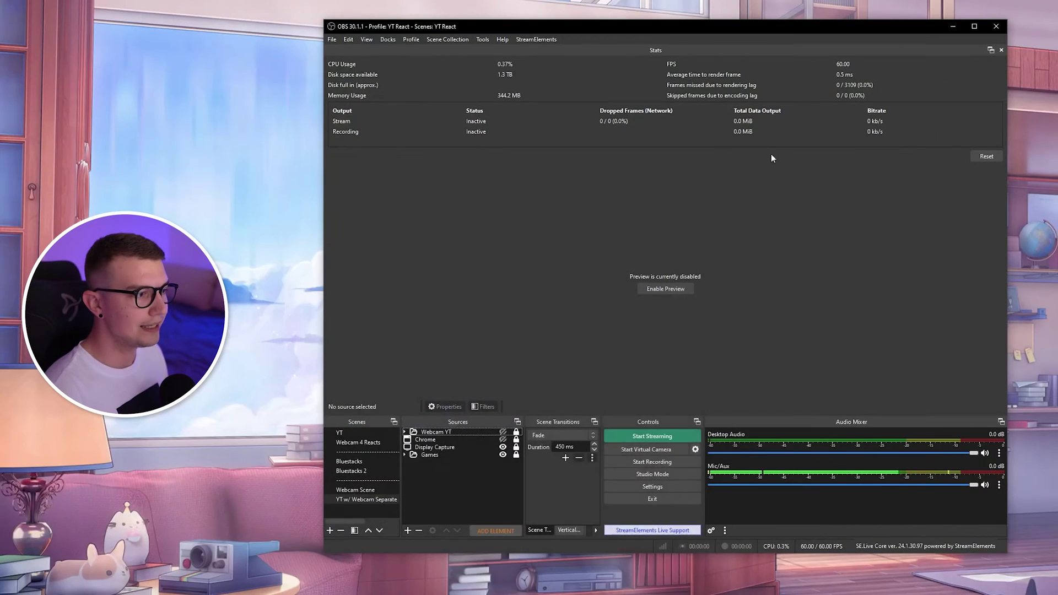
Add a new Browser source to the OBS scene named 'AI TTS'
{"action": "right_click", "coordinate": [443, 475]}
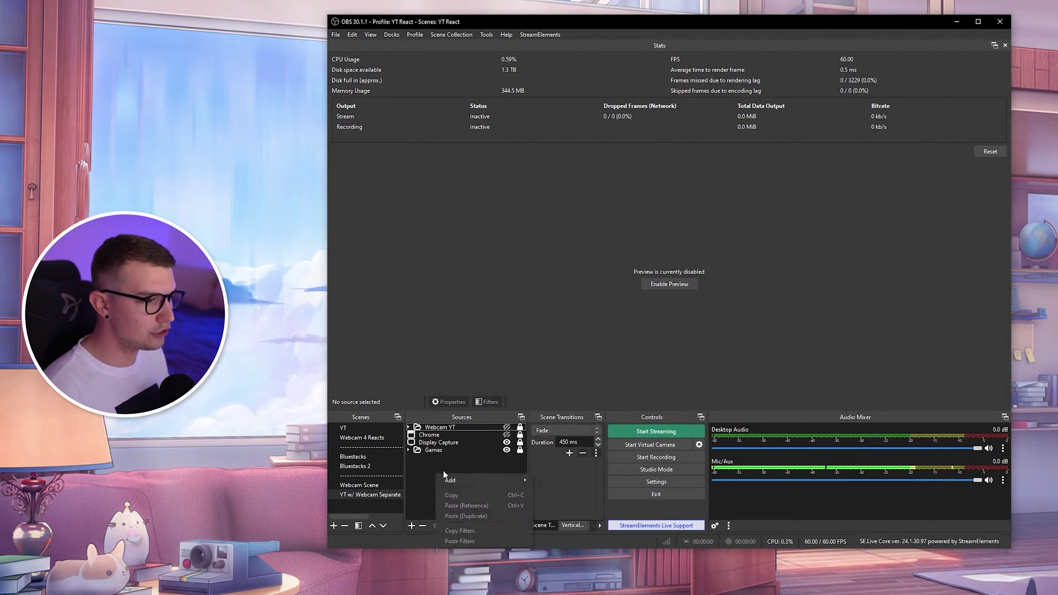
{"action": "mouse_move", "coordinate": [446, 481]}
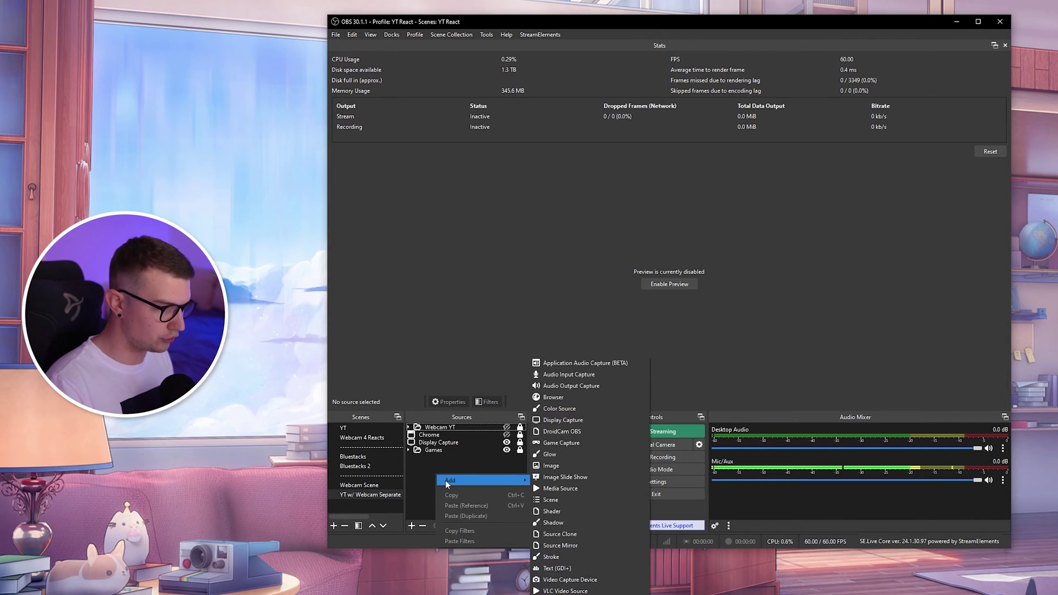
{"action": "left_click", "coordinate": [551, 398]}
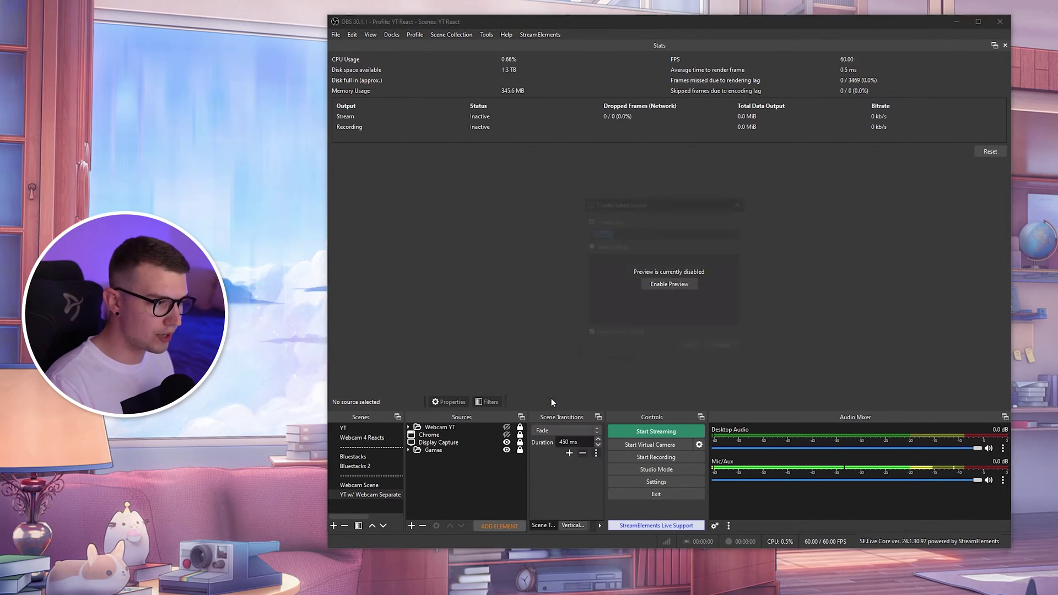
{"action": "type", "text": "AI TTS"}
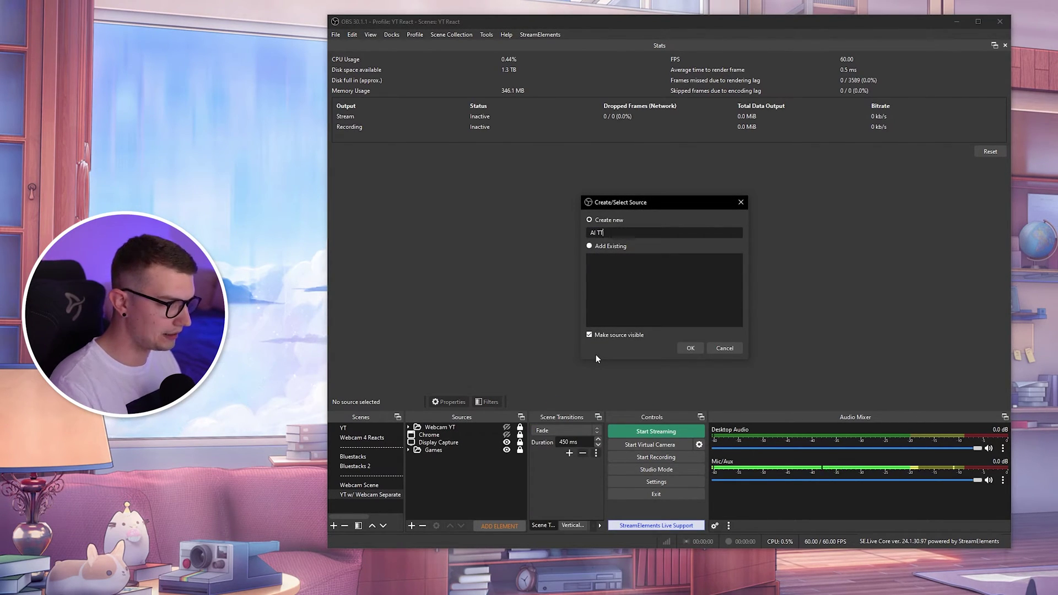
{"action": "left_click", "coordinate": [688, 348]}
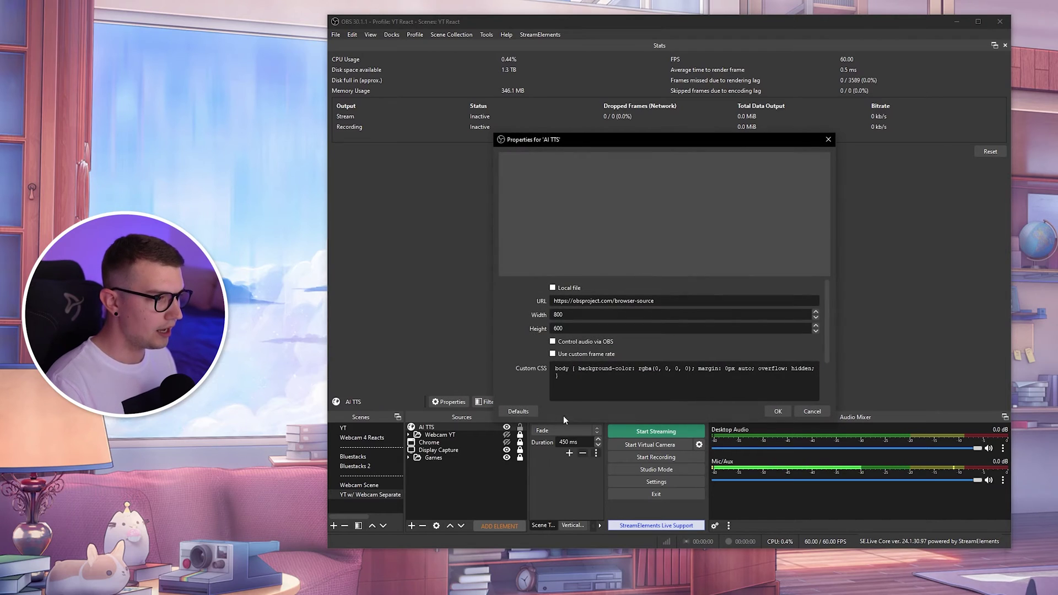
Point the AI TTS source at the pasted alert URL, sized 2560×1440
{"action": "triple_click", "coordinate": [670, 300]}
{"action": "key", "text": "ctrl+v"}
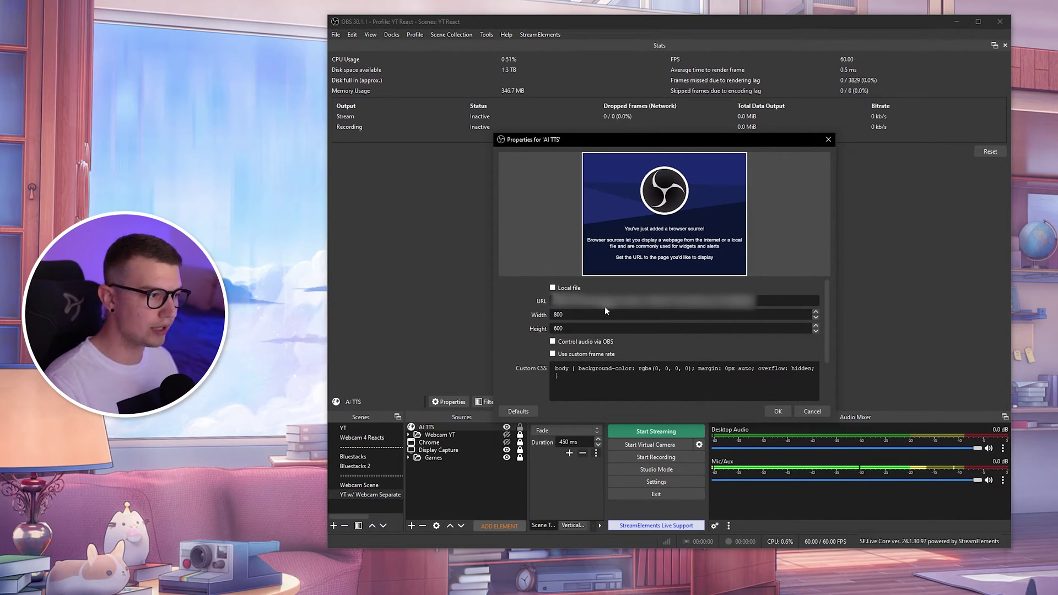
{"action": "key", "text": "Tab"}
{"action": "type", "text": "2560"}
{"action": "key", "text": "Tab"}
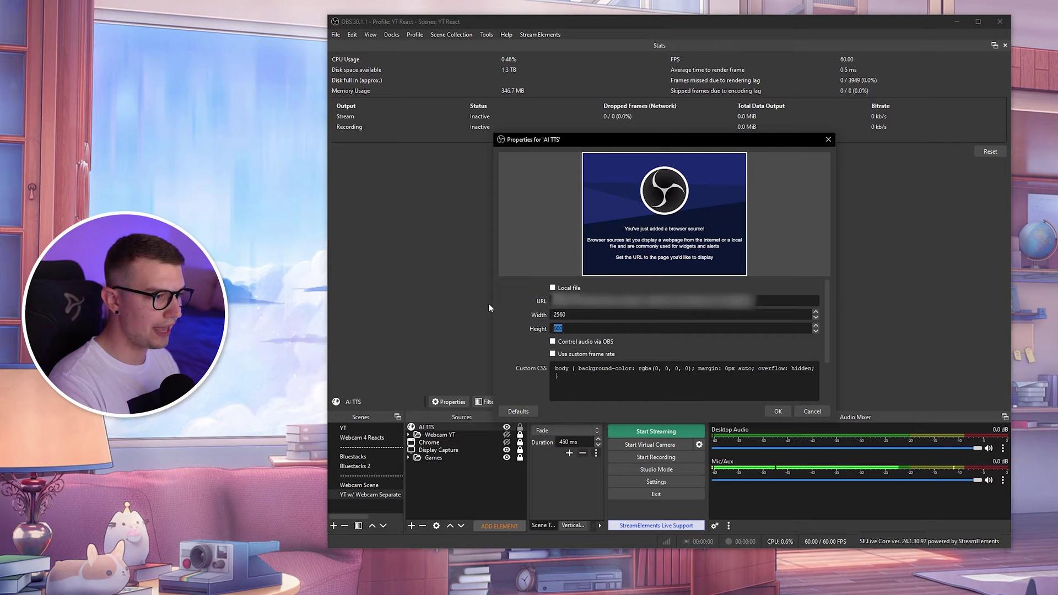
{"action": "type", "text": "1440"}
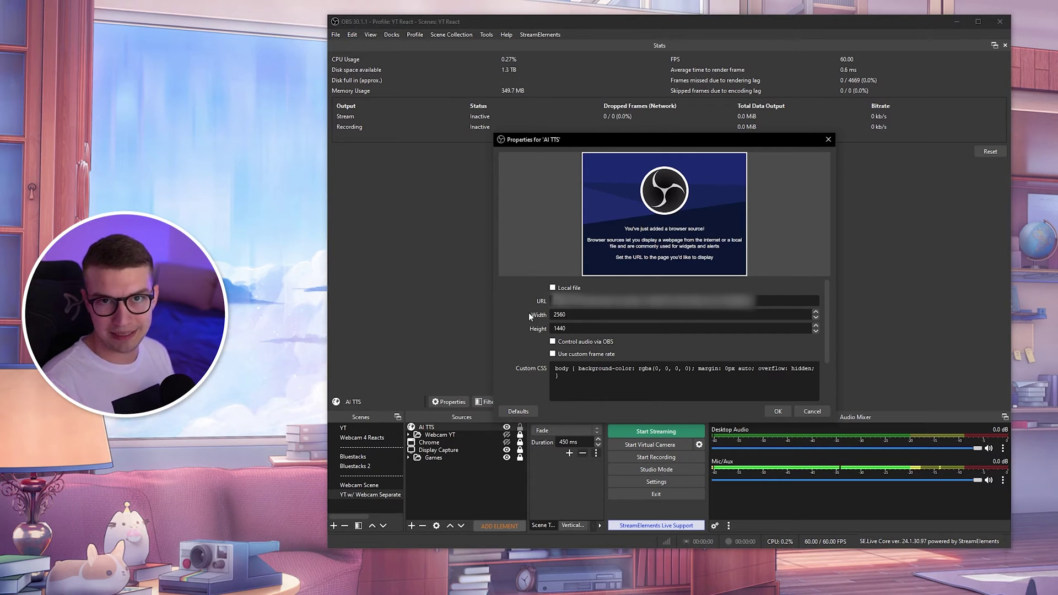
{"action": "left_click", "coordinate": [778, 411]}
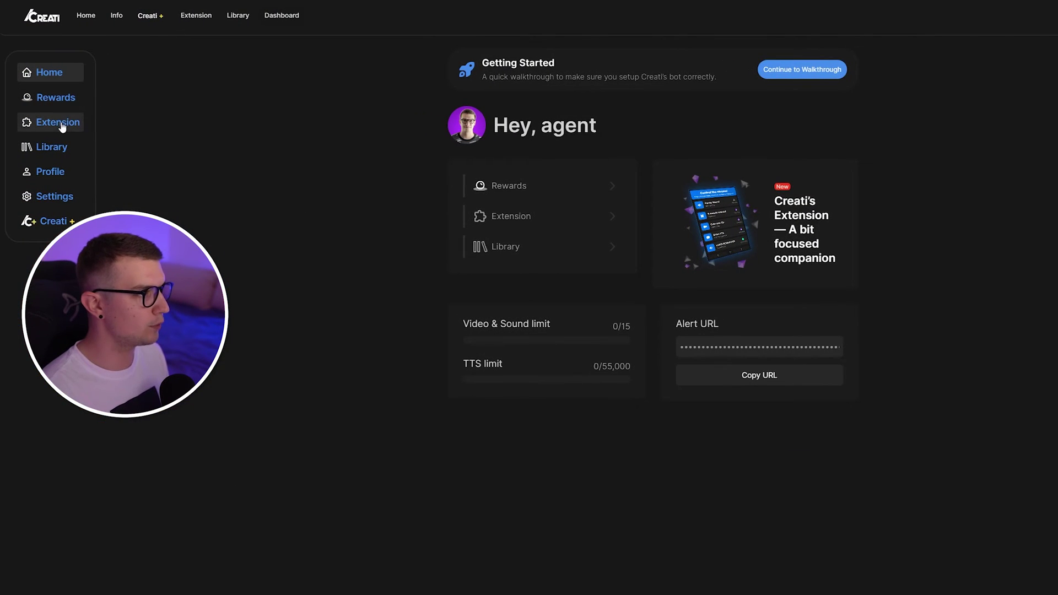
Go to the Extension page and play the Spongebob TTS voice demo
{"action": "left_click", "coordinate": [65, 123]}
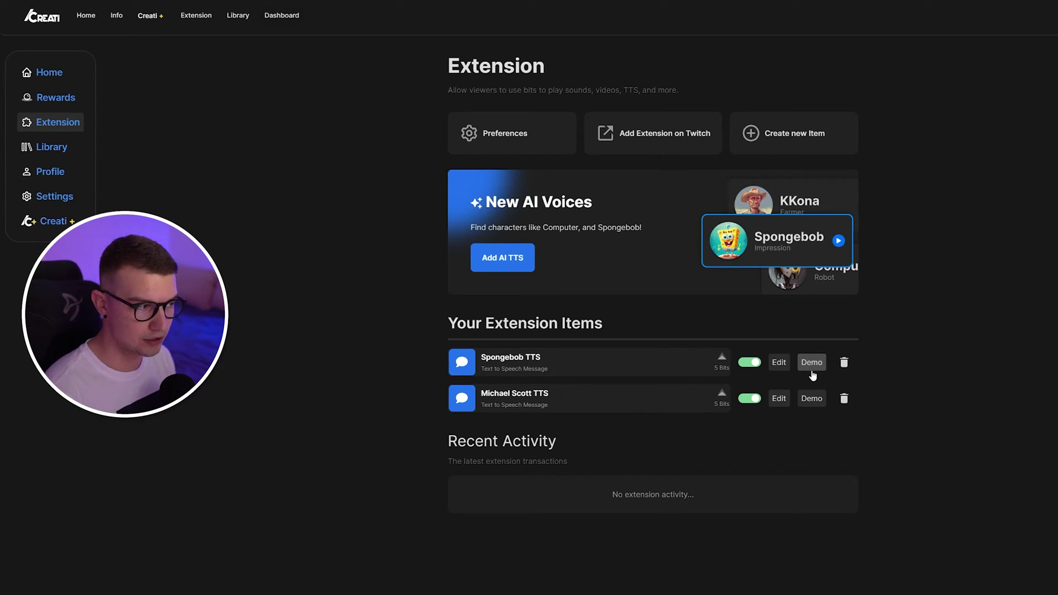
{"action": "left_click", "coordinate": [821, 367]}
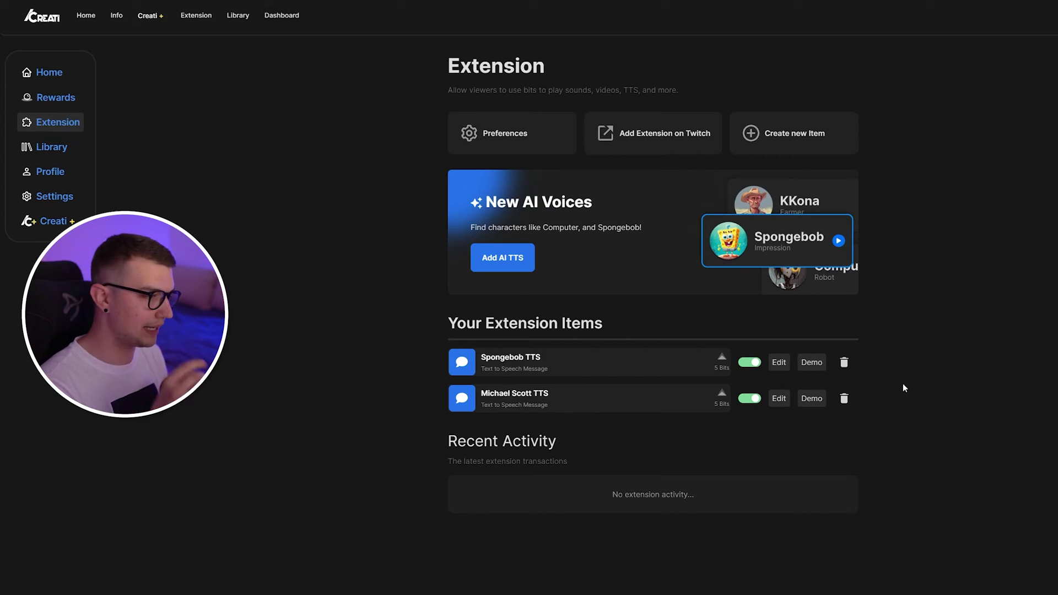
{"action": "left_click", "coordinate": [779, 362]}
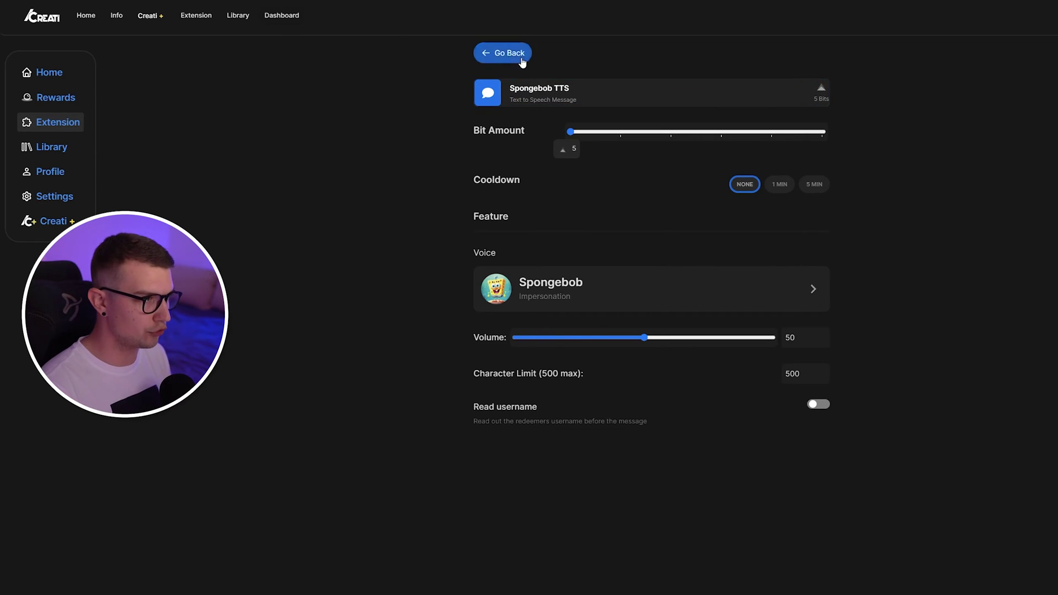
{"action": "left_click", "coordinate": [503, 52]}
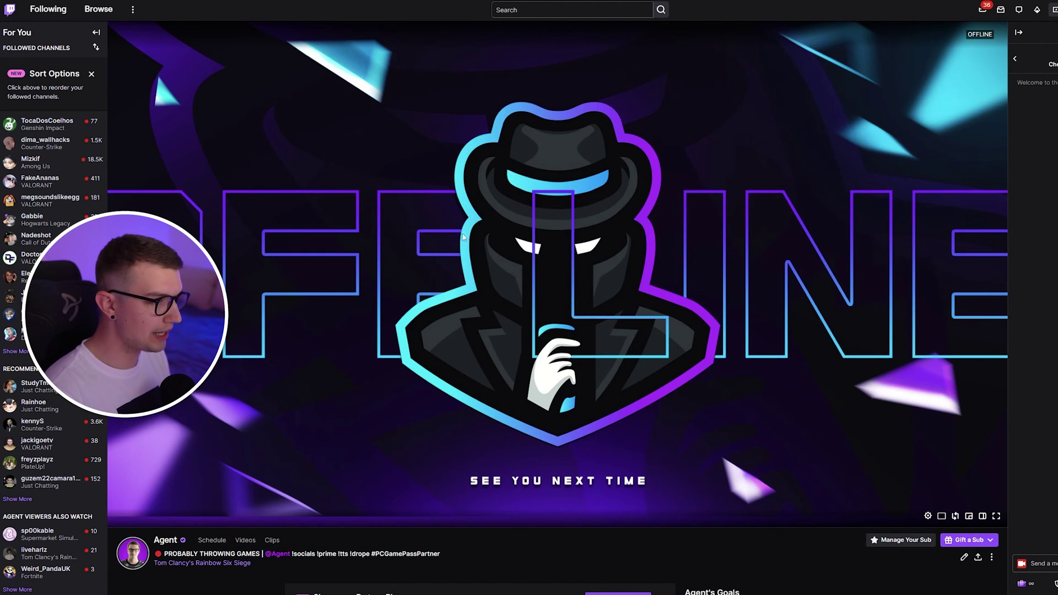
Open the 5-Bit Spongebob TTS message form in the channel's extension panel
{"action": "scroll", "coordinate": [462, 237], "scroll_direction": "down", "scroll_amount": 10}
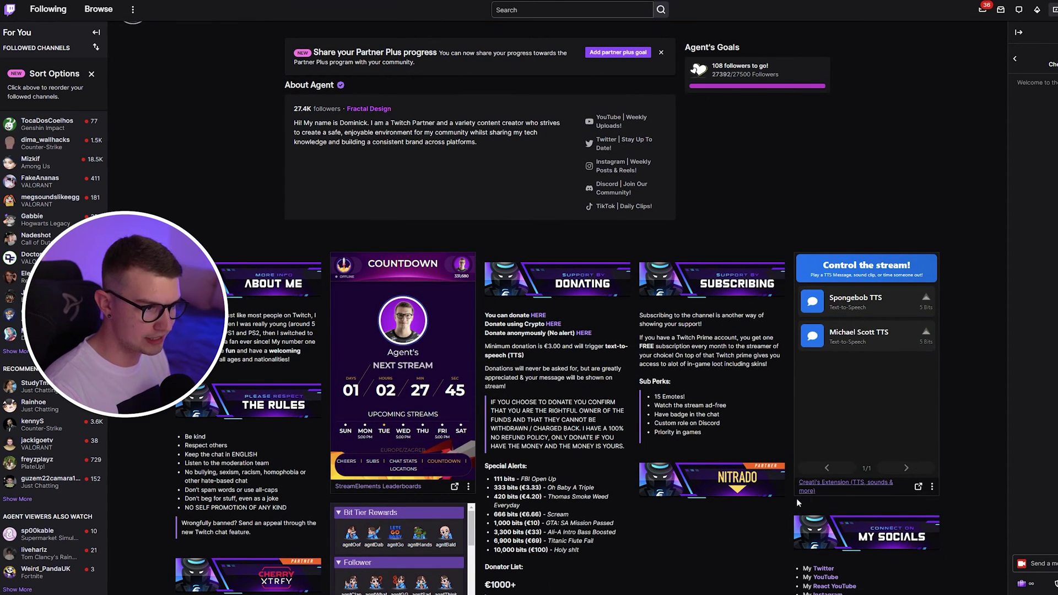
{"action": "scroll", "coordinate": [871, 358], "scroll_direction": "down", "scroll_amount": 1}
{"action": "scroll", "coordinate": [871, 357], "scroll_direction": "down", "scroll_amount": 1}
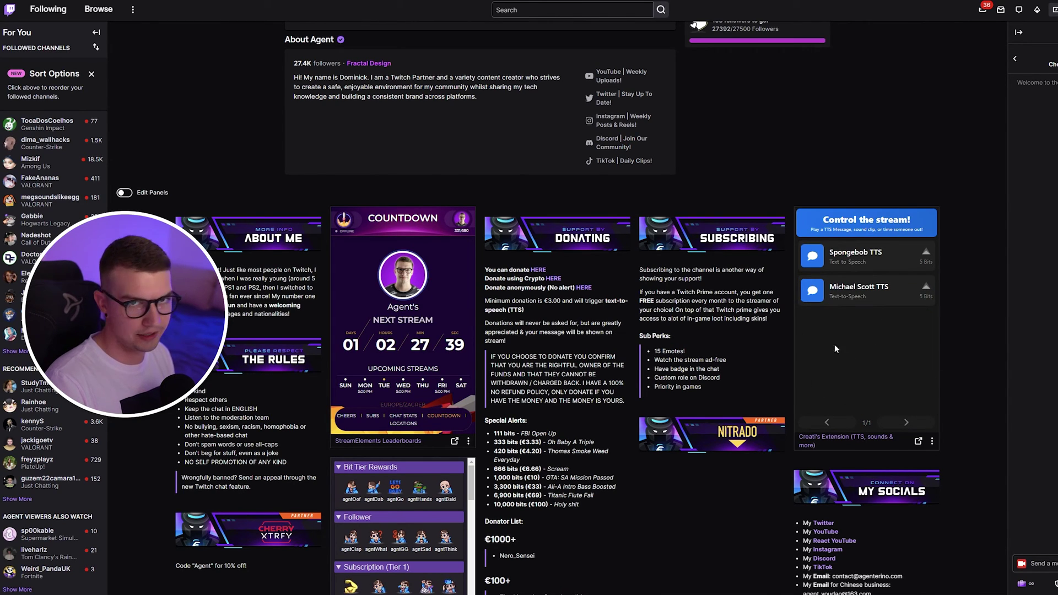
{"action": "left_click", "coordinate": [875, 260]}
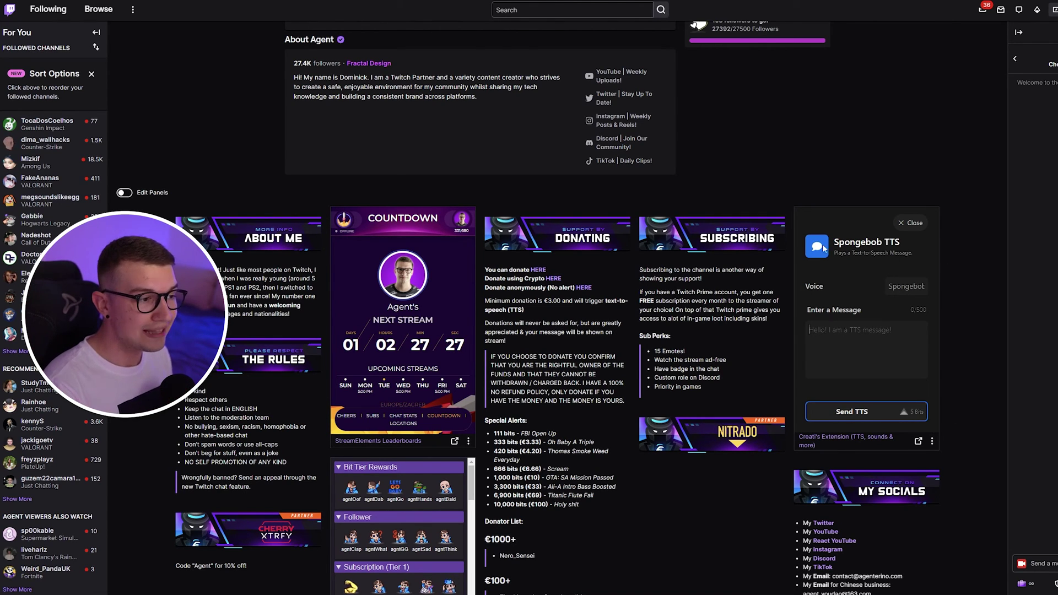
Close the Spongebob TTS form to return to the extension's list of TTS options
{"action": "left_click", "coordinate": [910, 223]}
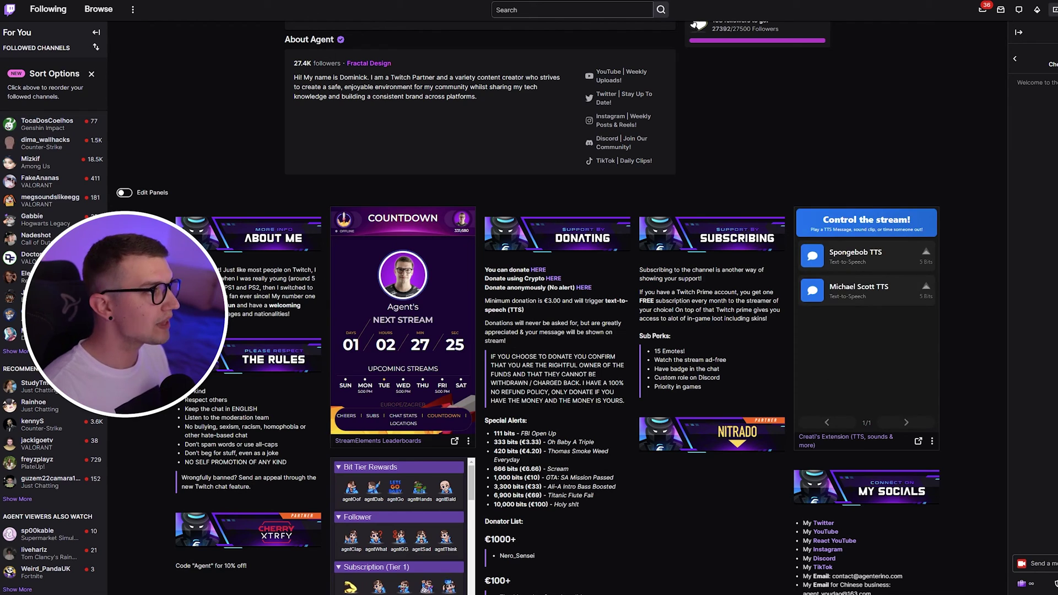